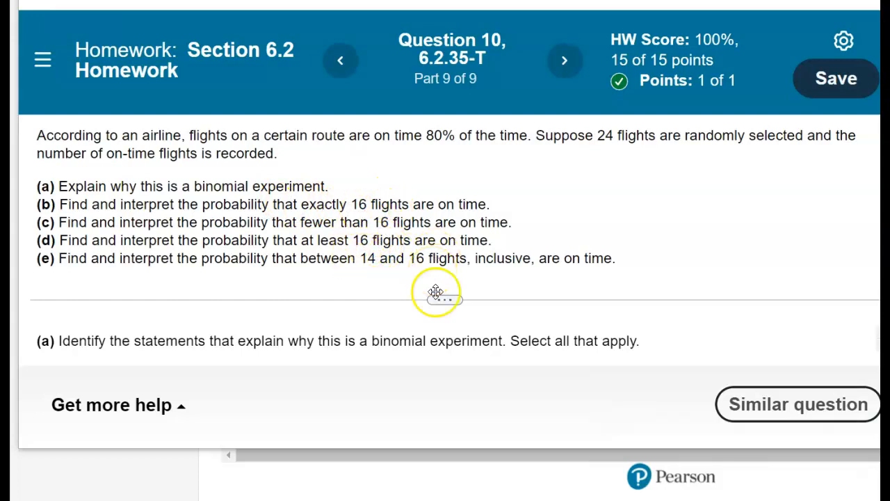
# - Launch StatCrunch from the homework question's help resources and reposition its window so the empty data table is in view
pyautogui.click(178, 412)
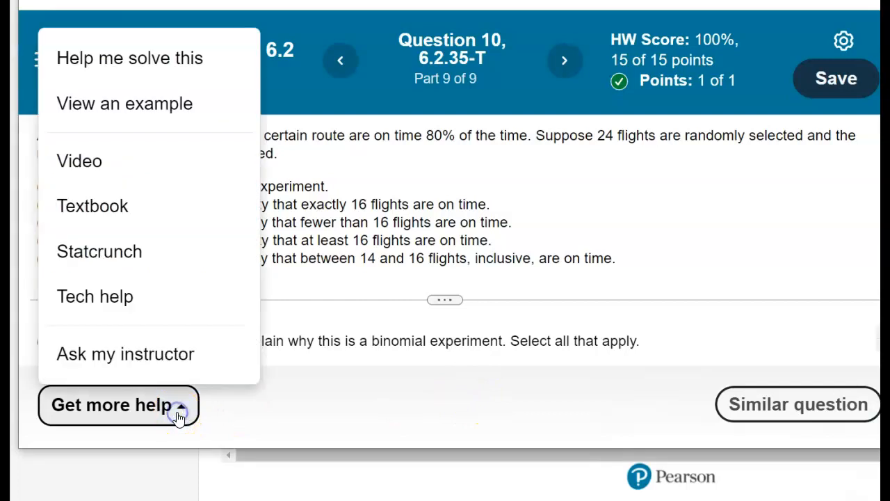
pyautogui.click(123, 255)
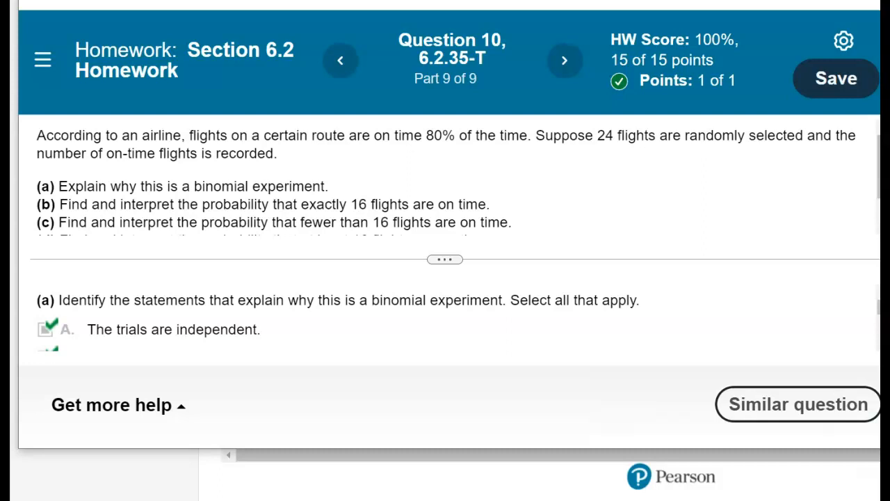
pyautogui.moveTo(889, 42); pyautogui.dragTo(398, 0)
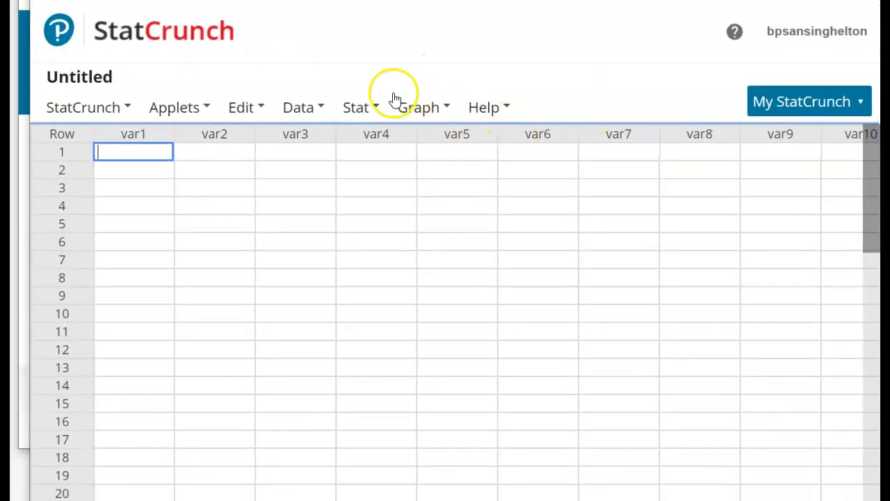
# - Open the Binomial calculator and reposition it so that its input fields are fully visible
pyautogui.click(370, 109)
pyautogui.moveTo(369, 142)
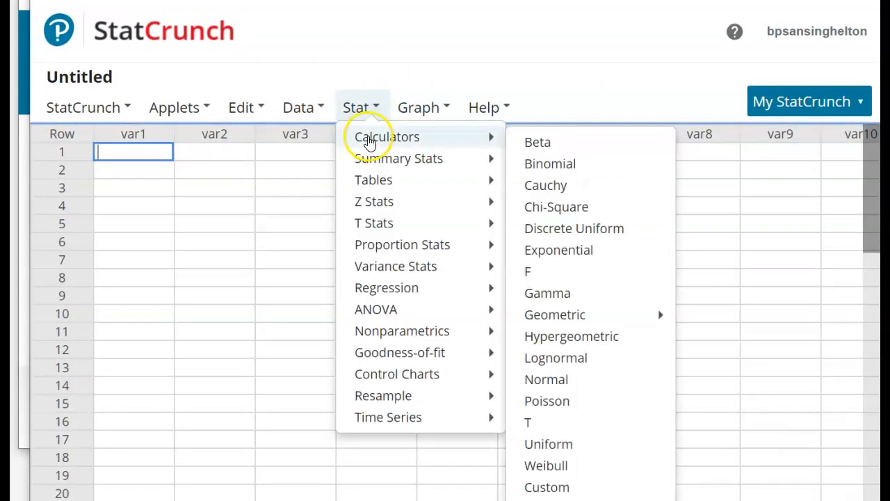
pyautogui.click(550, 166)
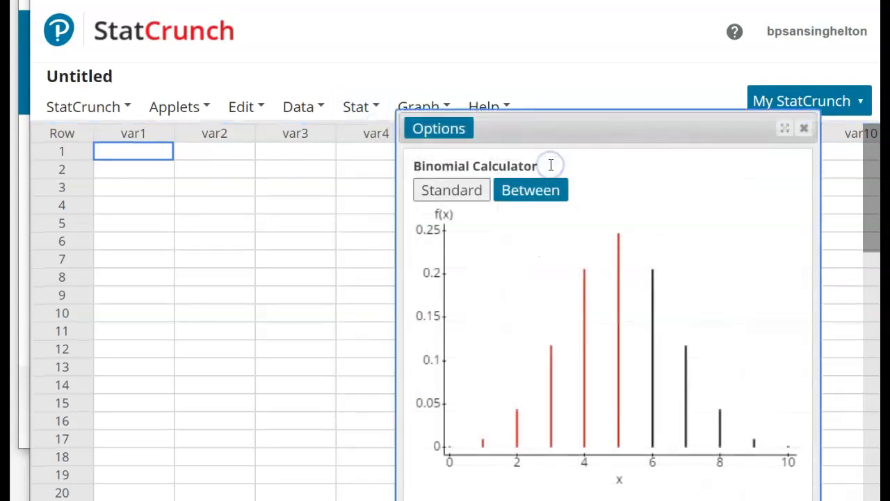
pyautogui.moveTo(580, 132); pyautogui.dragTo(370, 21)
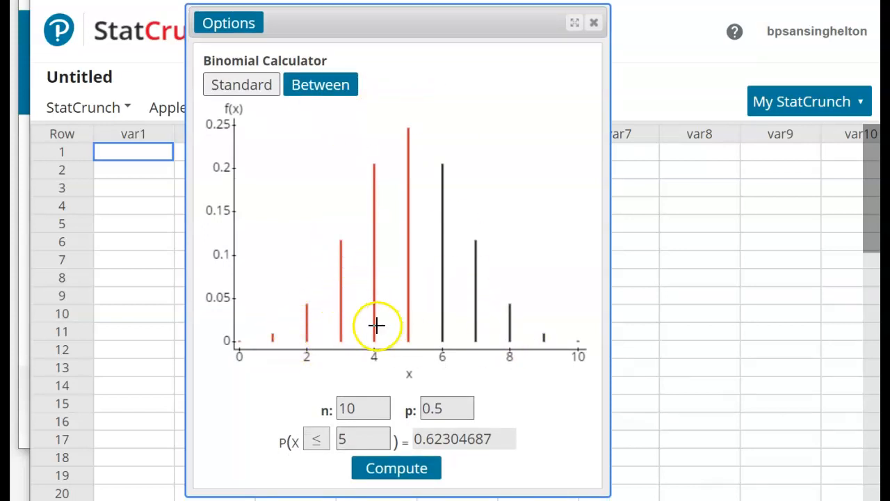
# - Set the binomial distribution's parameters to n = 24 and p = 0.8
pyautogui.click(352, 408)
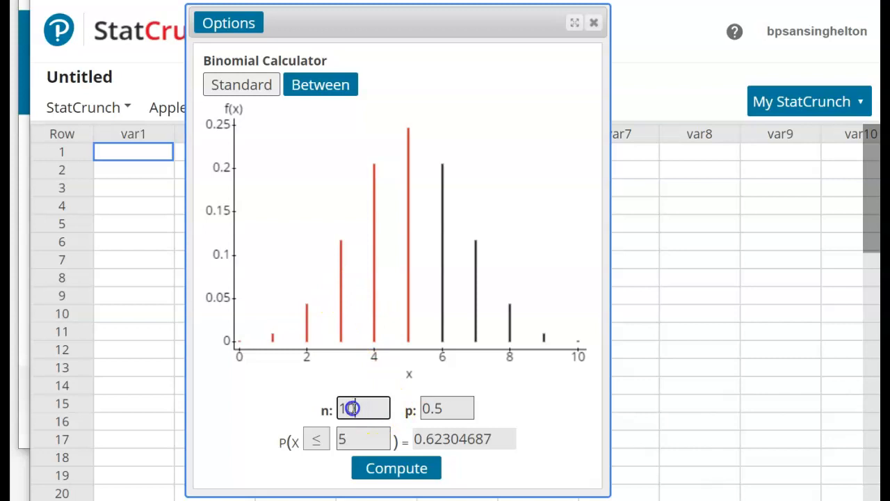
pyautogui.write('24')
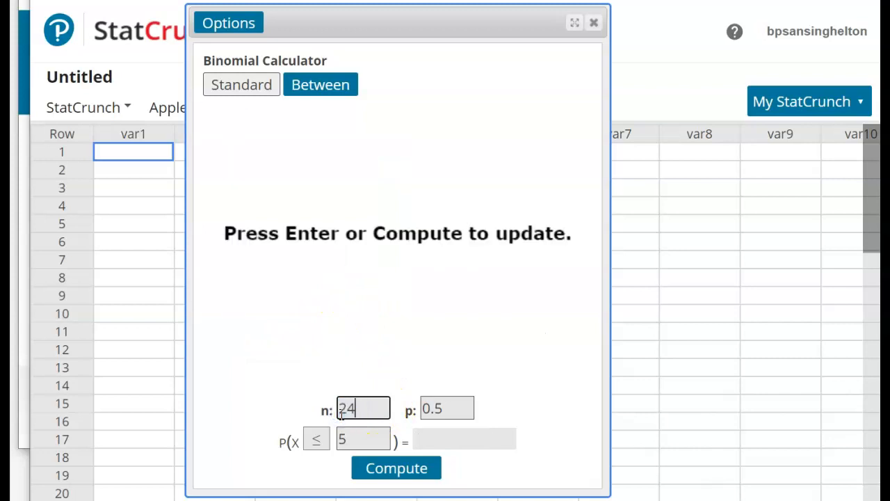
pyautogui.moveTo(437, 405); pyautogui.dragTo(443, 402)
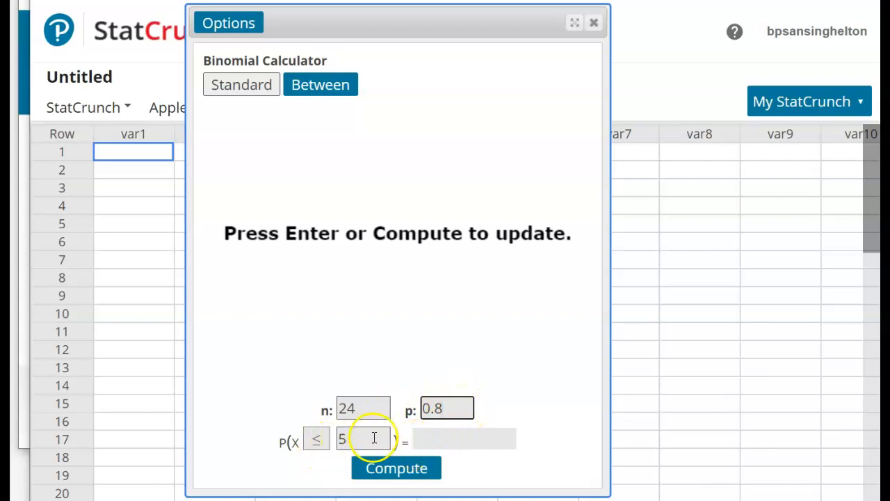
# - Compute the probability that exactly 16 flights are on time, P(X = 16)
pyautogui.click(317, 438)
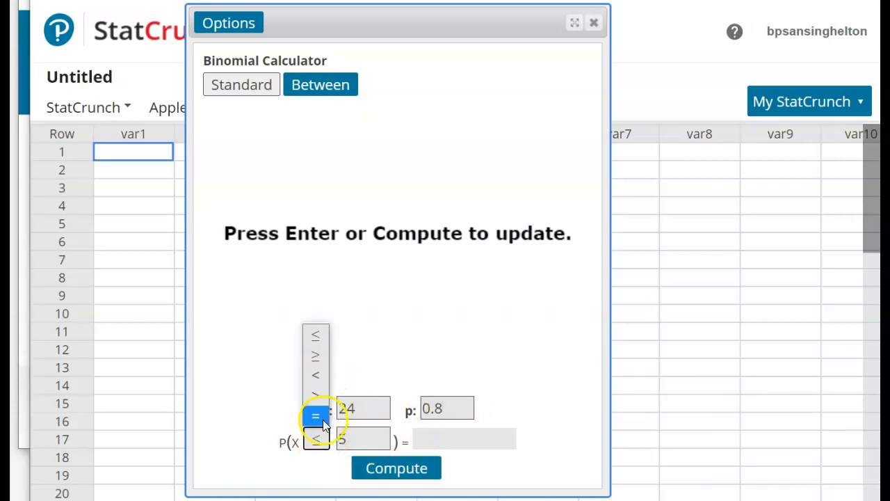
pyautogui.click(317, 416)
pyautogui.moveTo(349, 437); pyautogui.dragTo(339, 438)
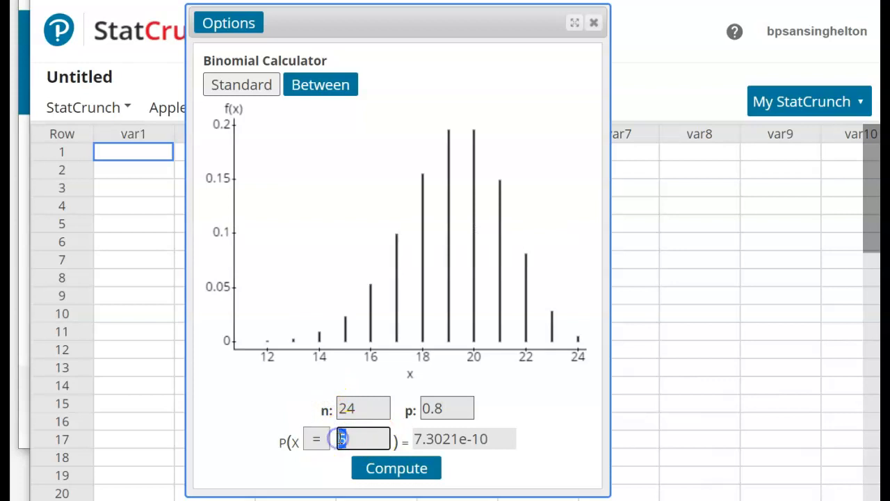
pyautogui.press('BackSpace')
pyautogui.press('Return')
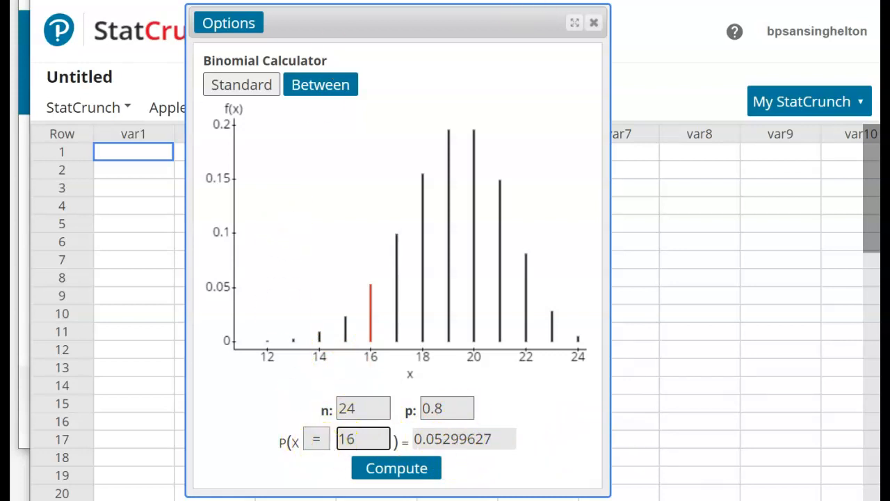
# - Review the question's remaining parts in the homework window, then compute P(X < 16) and P(X ≥ 16) in StatCrunch's binomial calculator
pyautogui.hotkey('alt', 'Tab')
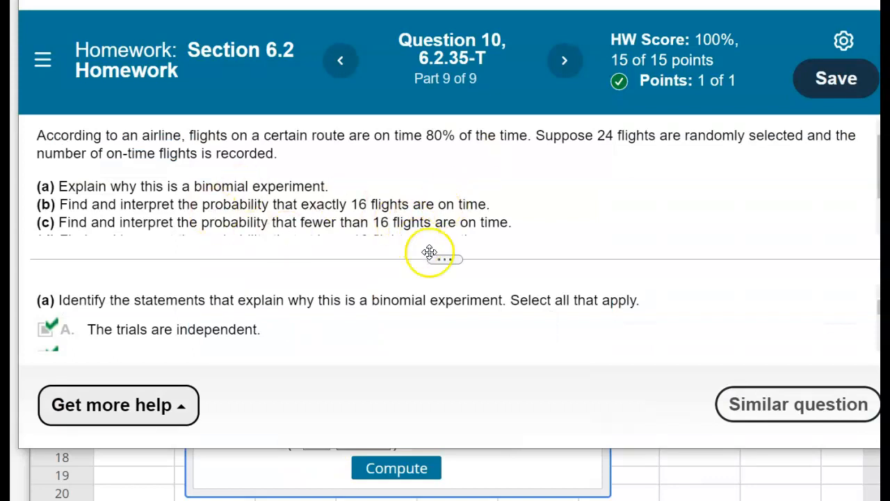
pyautogui.moveTo(437, 259); pyautogui.dragTo(431, 331)
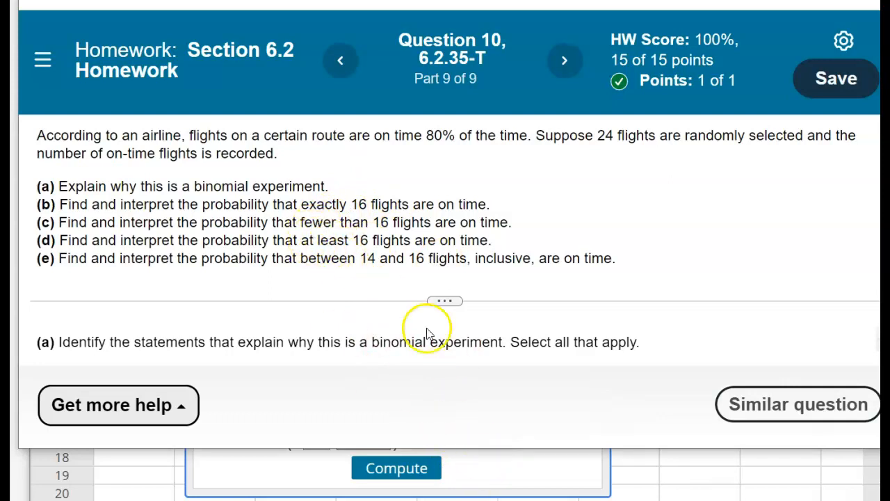
pyautogui.click(496, 469)
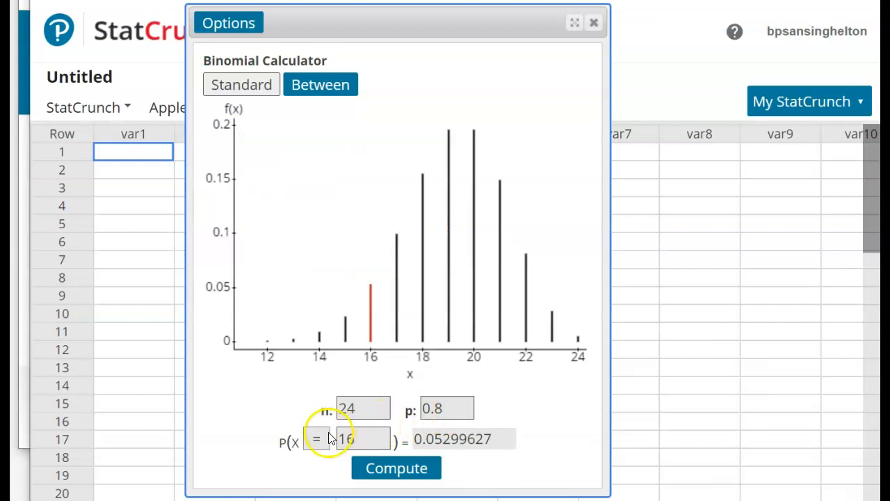
pyautogui.click(330, 438)
pyautogui.click(318, 379)
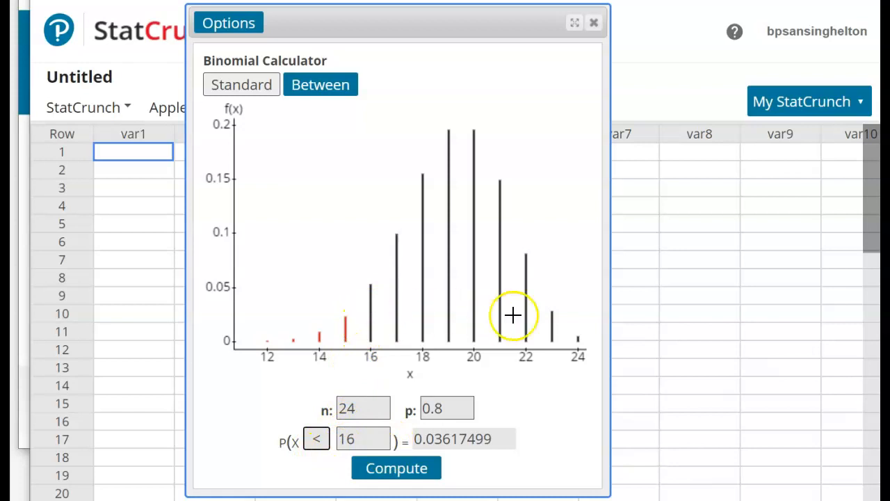
pyautogui.click(316, 440)
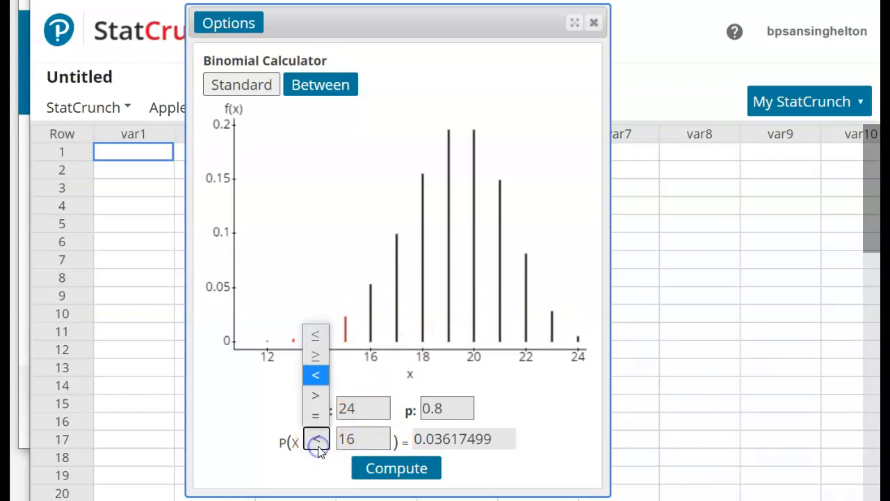
pyautogui.click(317, 356)
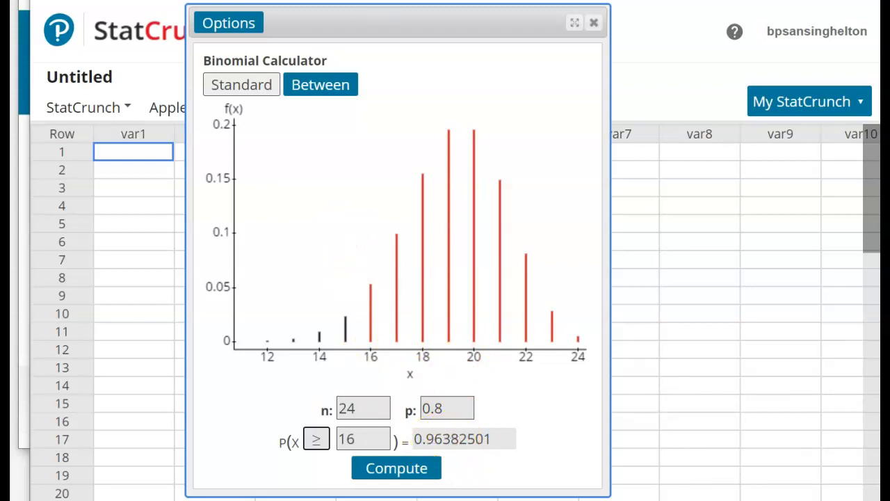
# - Check part (e) in the homework window, then compute P(14 ≤ X ≤ 16) with the StatCrunch binomial calculator's Between mode
pyautogui.hotkey('alt', 'Tab')
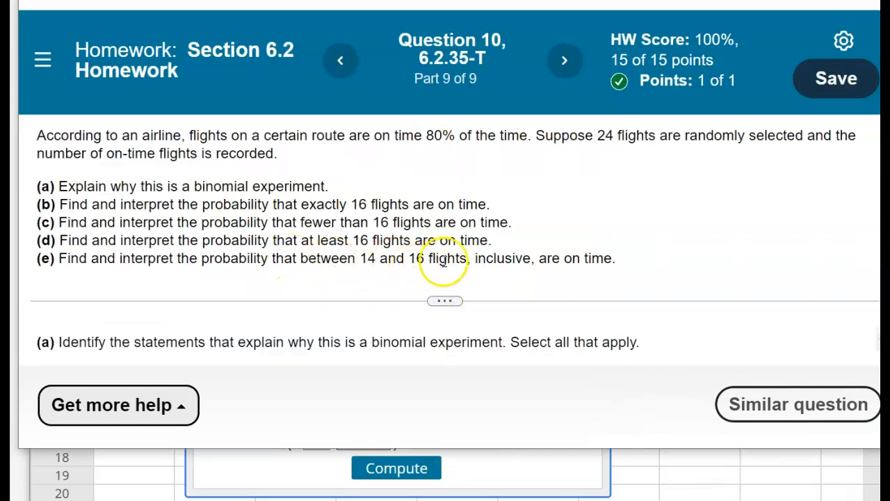
pyautogui.moveTo(477, 262); pyautogui.dragTo(533, 258)
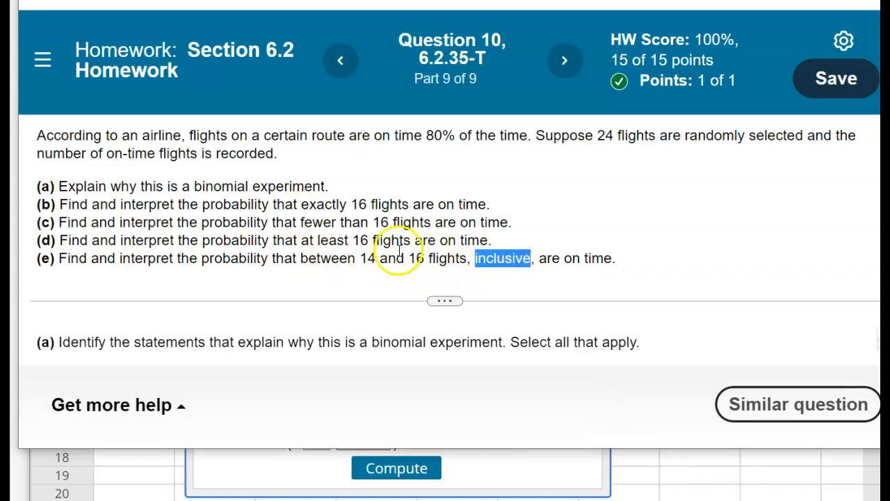
pyautogui.click(484, 461)
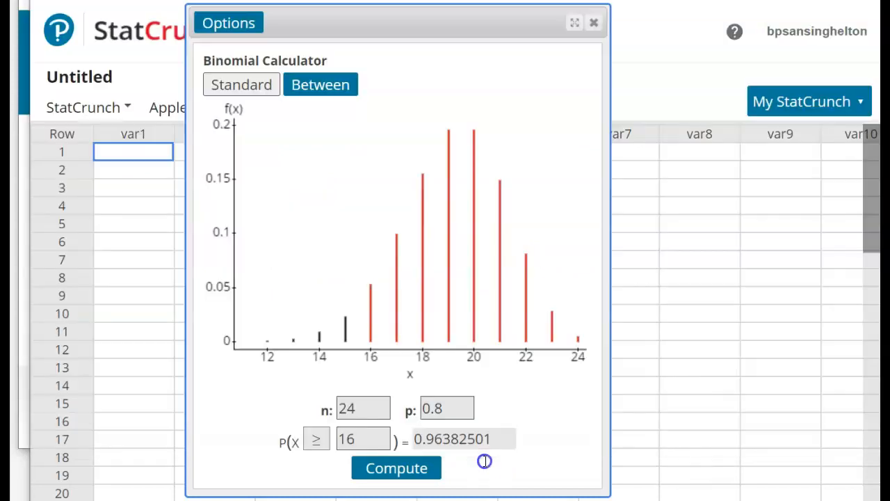
pyautogui.click(320, 90)
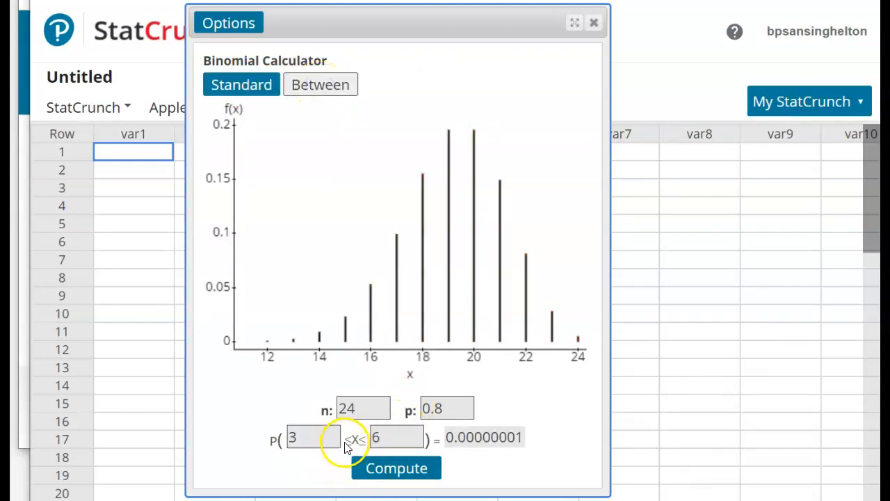
pyautogui.click(315, 439)
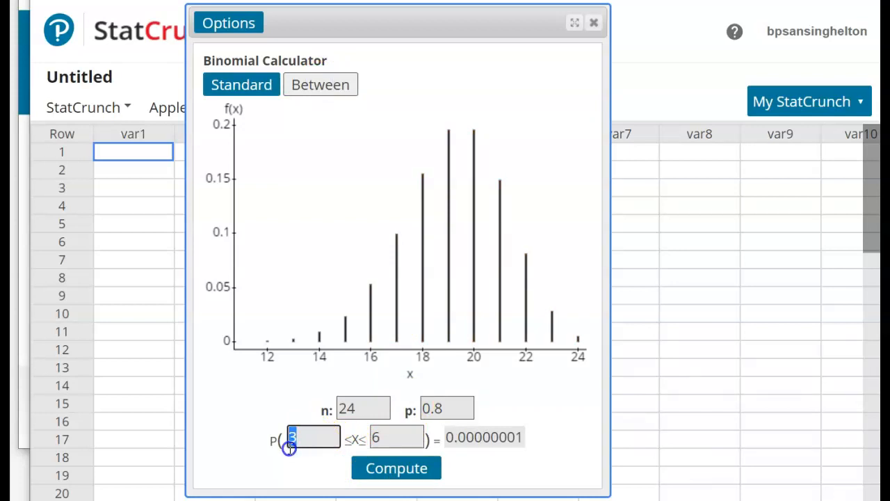
pyautogui.write('14')
pyautogui.doubleClick(374, 437)
pyautogui.write('16')
pyautogui.click(394, 471)
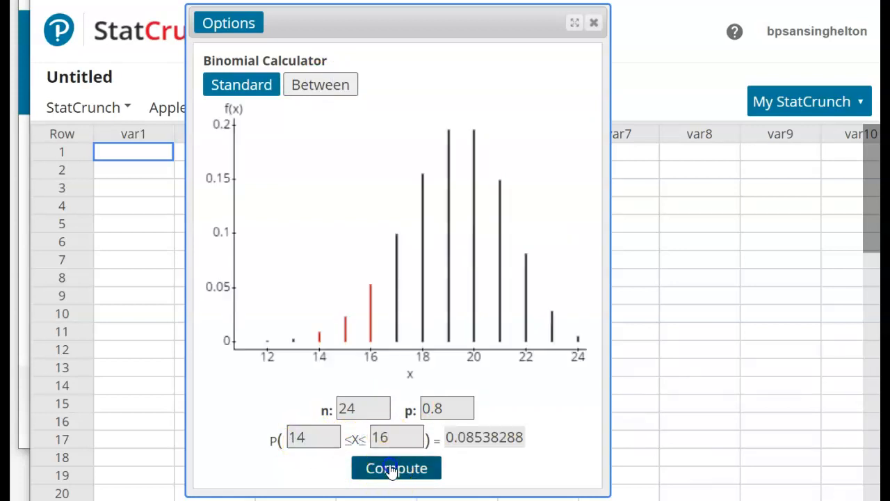